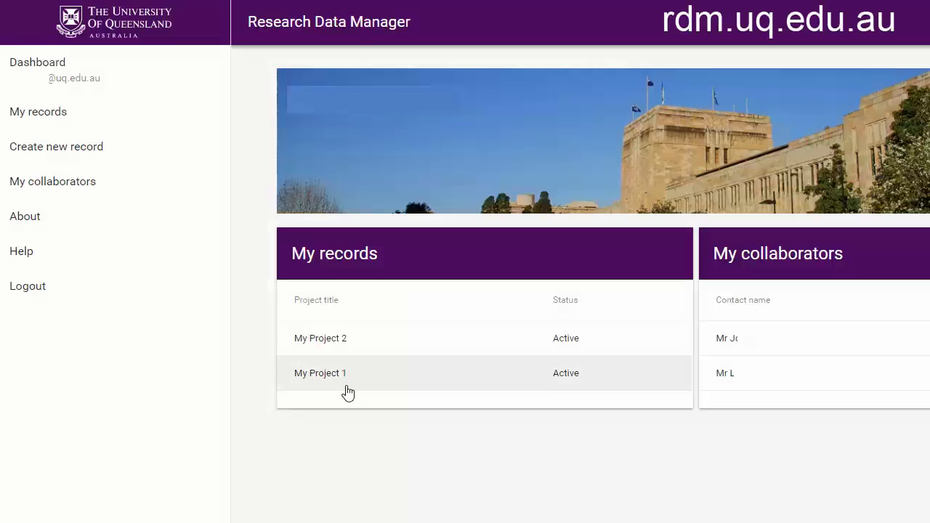
Step: Open the My Project 1 record and display its storage access instructions
{"action": "left_click", "coordinate": [341, 377]}
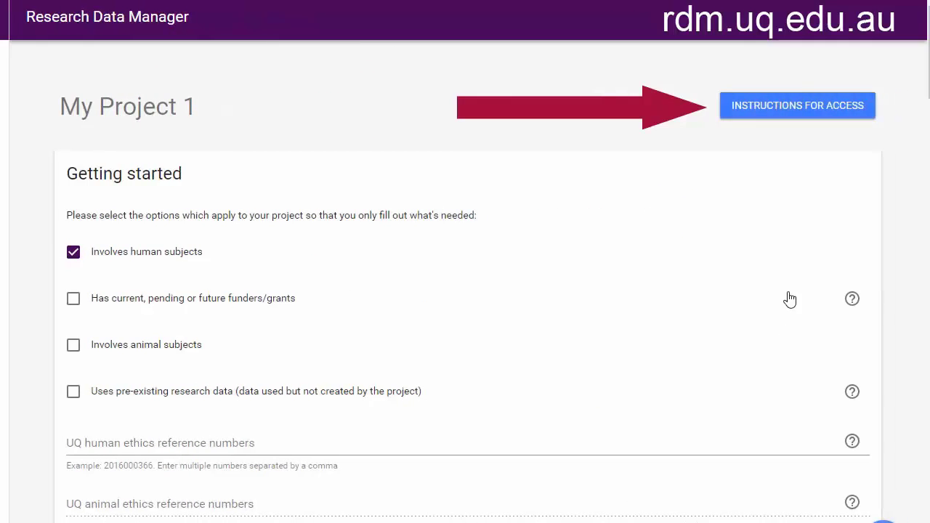
{"action": "left_click", "coordinate": [796, 109]}
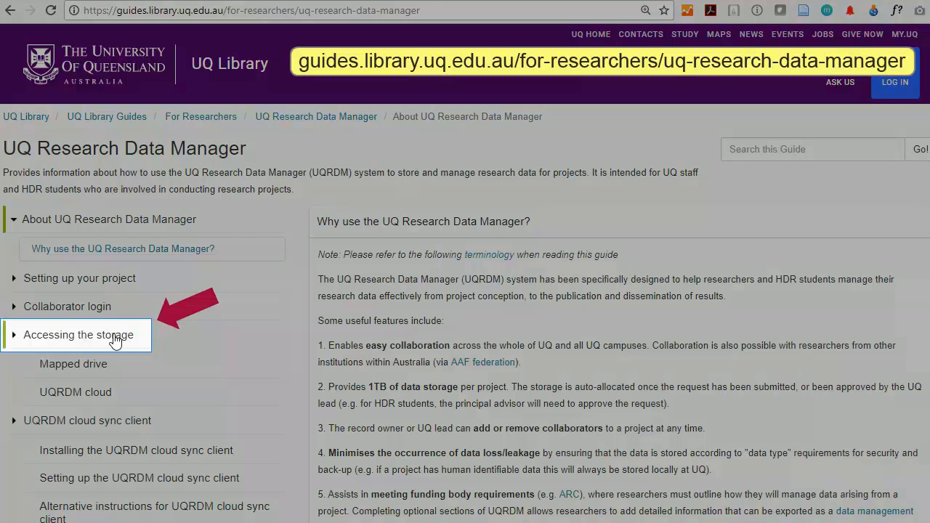
Step: Open the guide's Accessing the storage page and view the project folders on the UQ Research (R:) drive
{"action": "left_click", "coordinate": [114, 339]}
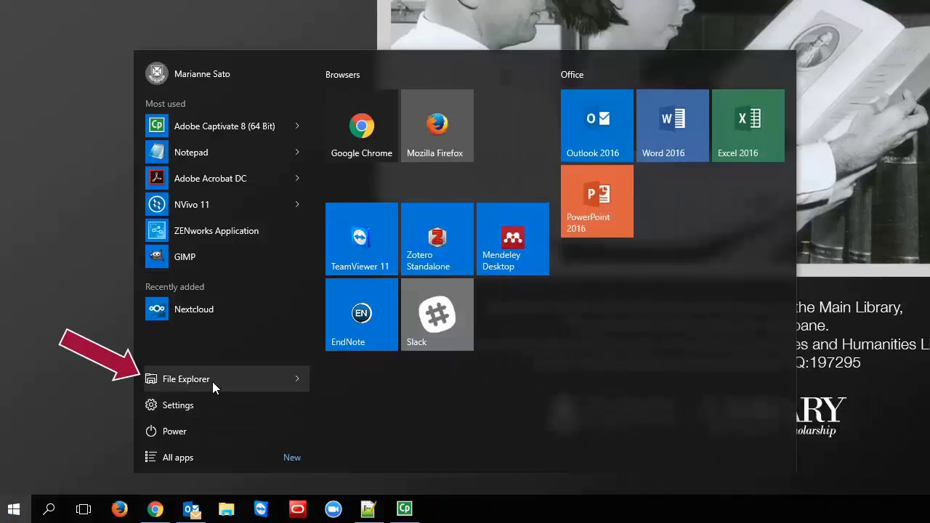
{"action": "left_click", "coordinate": [212, 382]}
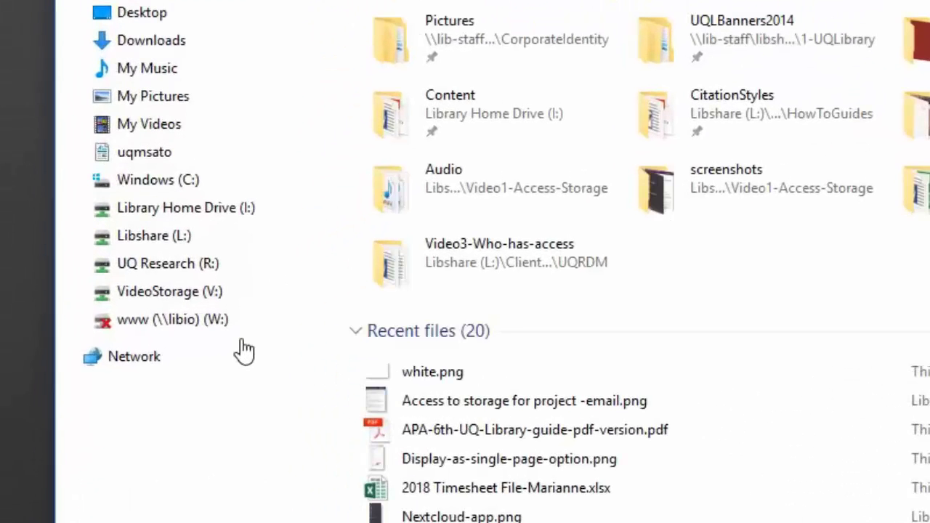
{"action": "left_click", "coordinate": [208, 268]}
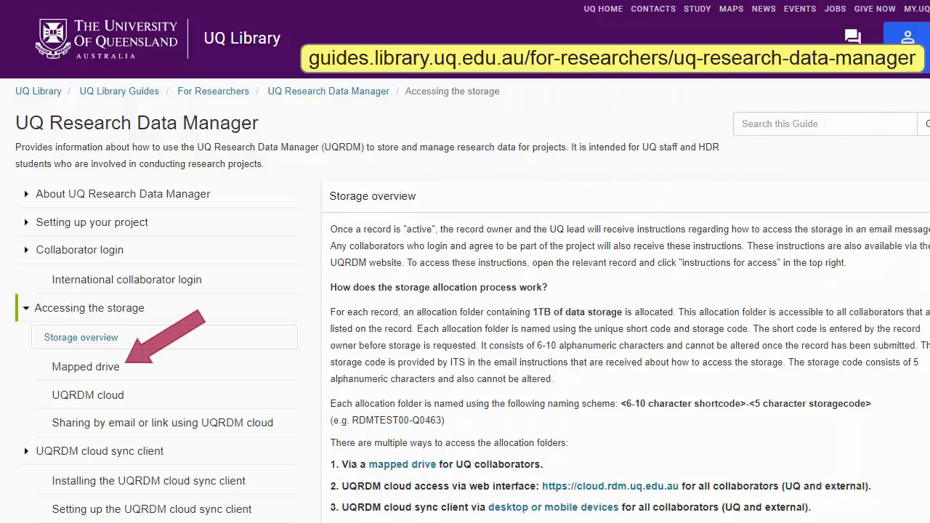
Step: Browse the Mapped drive guide's Mac, Linux and 'cannot map the drive' sections
{"action": "left_click", "coordinate": [113, 376]}
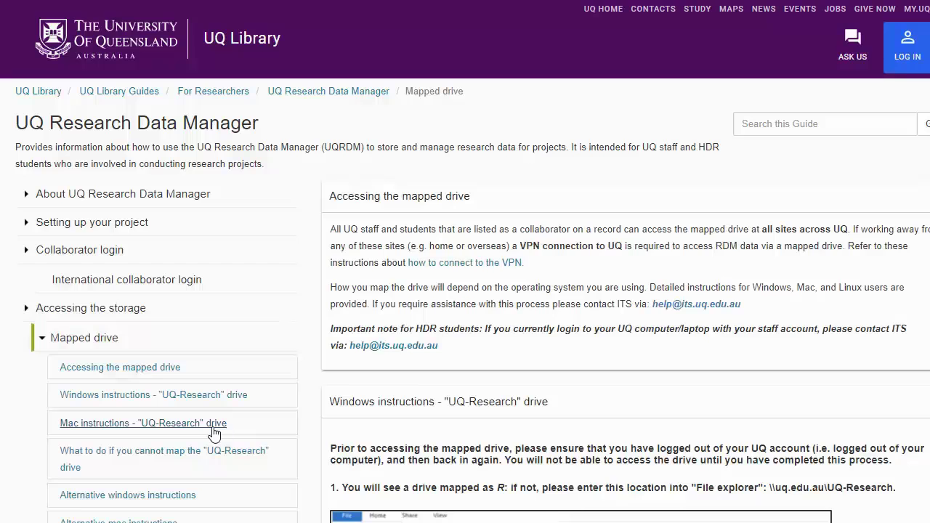
{"action": "left_click", "coordinate": [214, 428]}
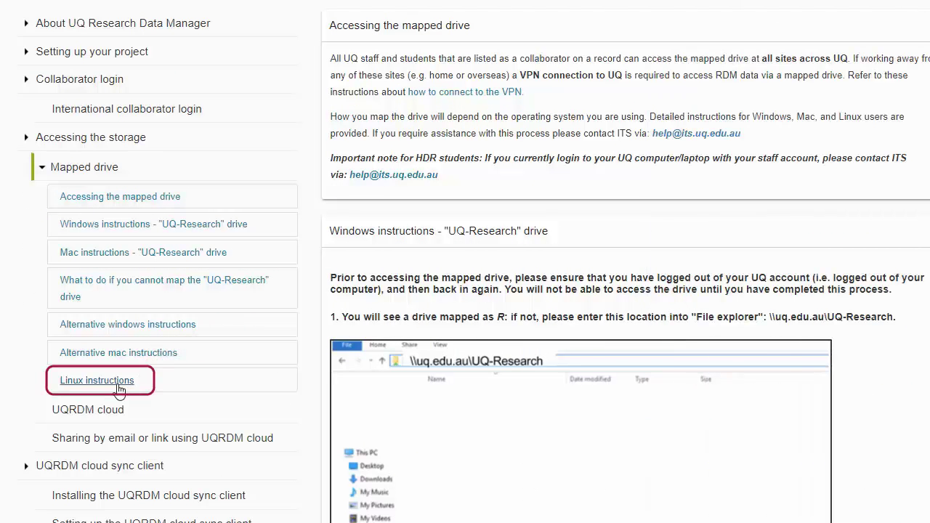
{"action": "left_click", "coordinate": [119, 390]}
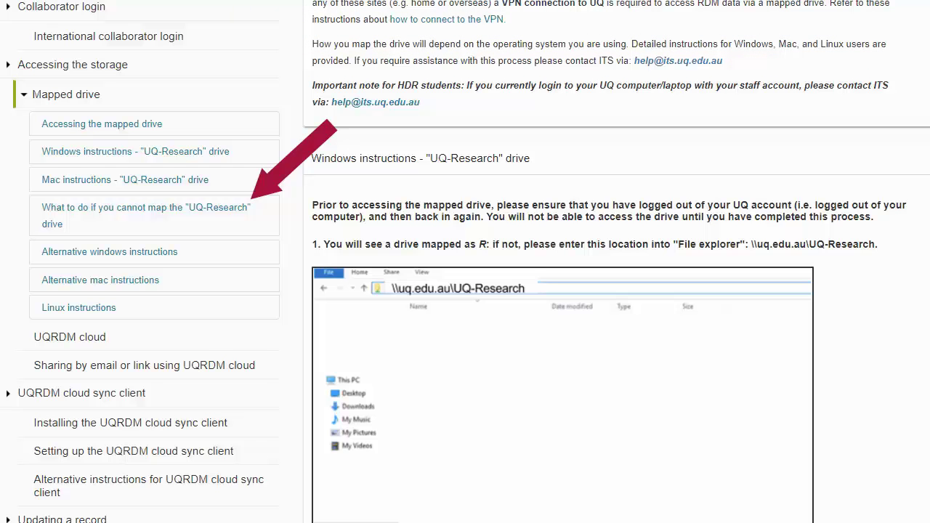
{"action": "left_click", "coordinate": [227, 217]}
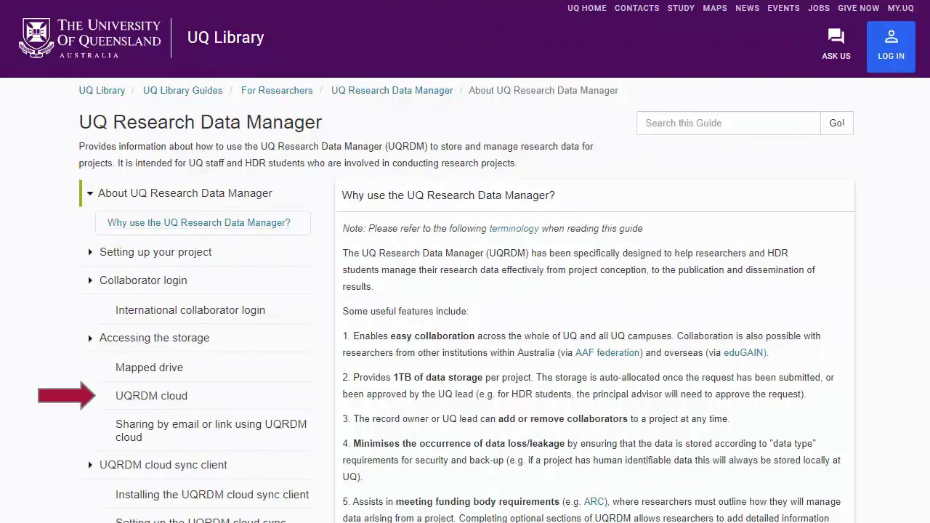
{"action": "left_click", "coordinate": [181, 403]}
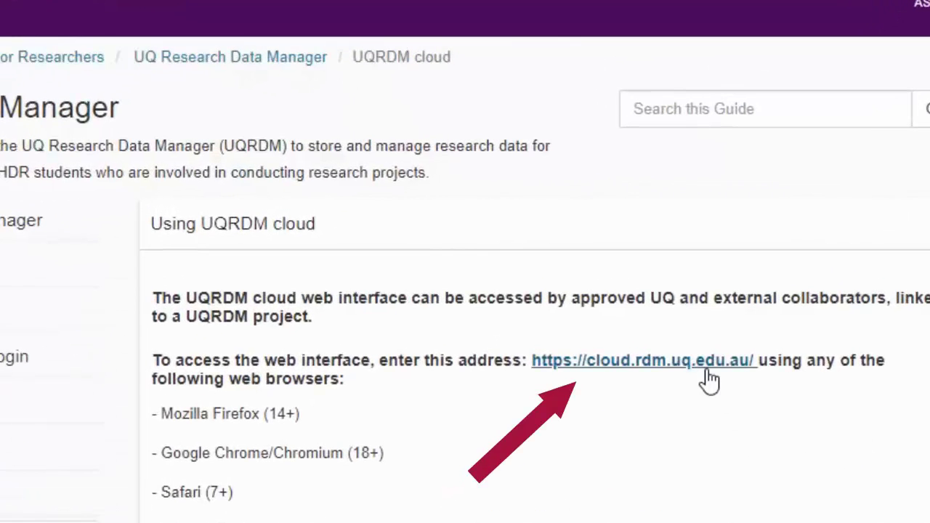
{"action": "left_click", "coordinate": [705, 363]}
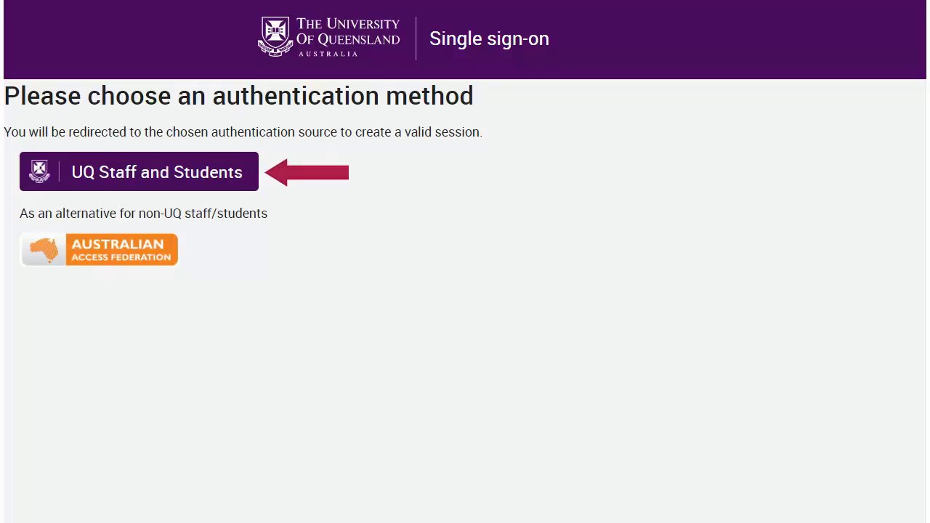
Step: Upload Demo doc 1.docx to MYPROJECT1-A0222 and download Torfs+Brauer-Short-R-Intro.pdf
{"action": "left_click", "coordinate": [475, 418]}
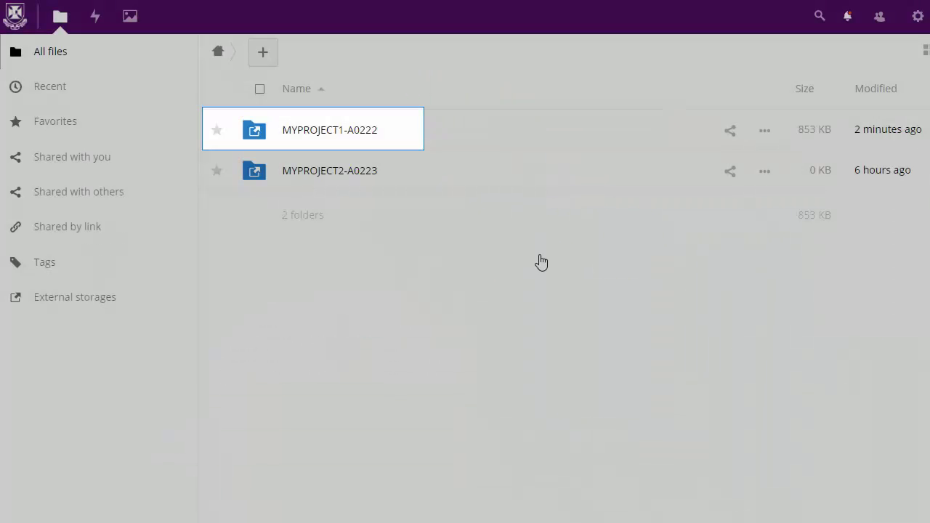
{"action": "left_click", "coordinate": [305, 133]}
{"action": "left_click", "coordinate": [412, 56]}
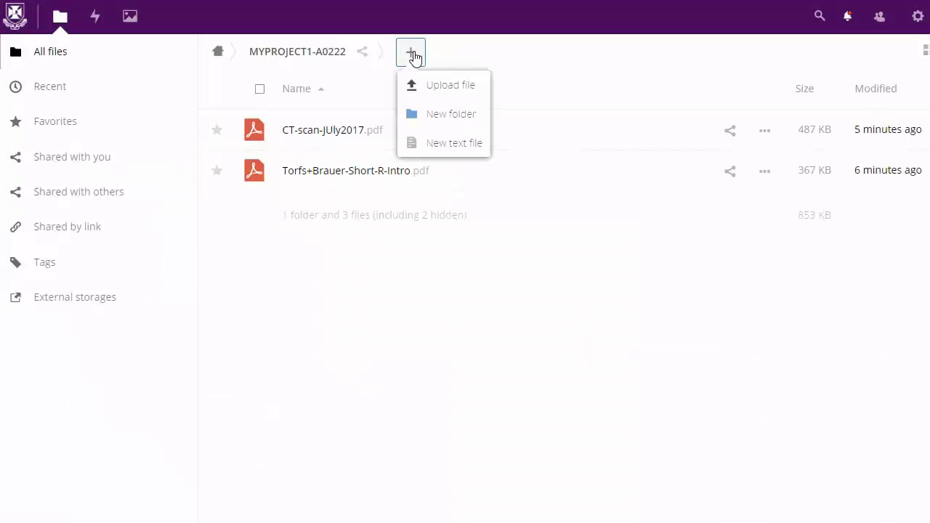
{"action": "left_click", "coordinate": [445, 85]}
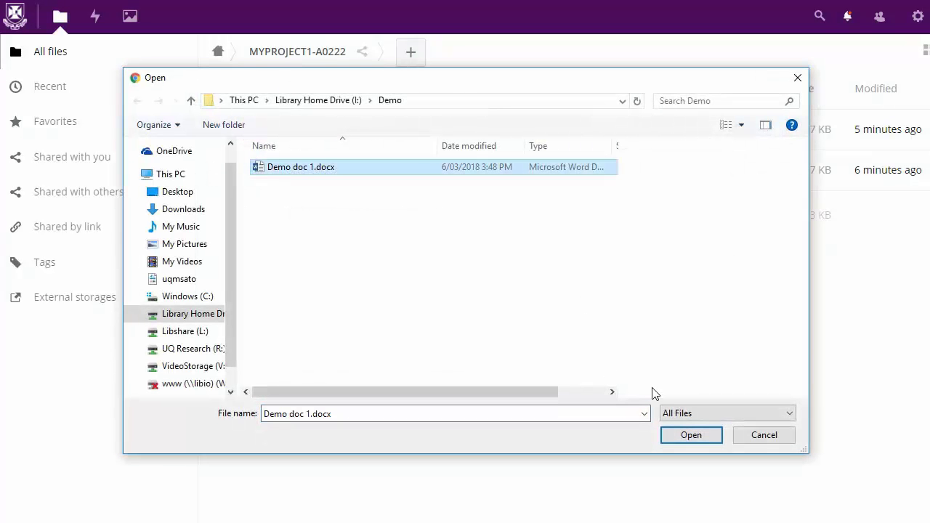
{"action": "left_click", "coordinate": [691, 434]}
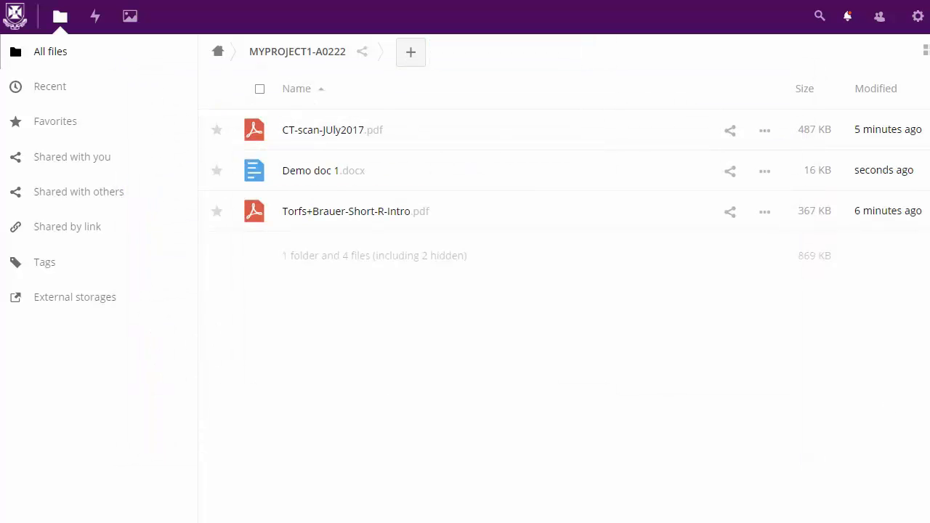
{"action": "left_click", "coordinate": [764, 214]}
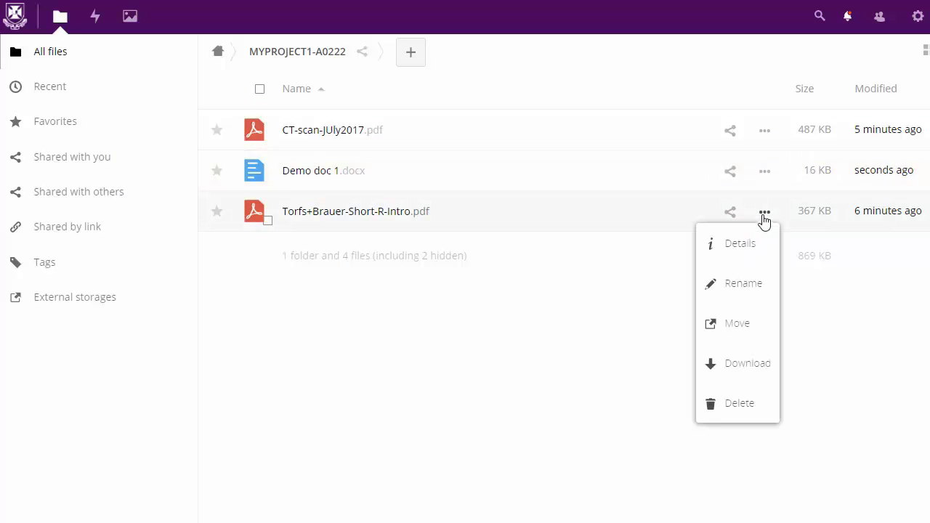
{"action": "left_click", "coordinate": [762, 374]}
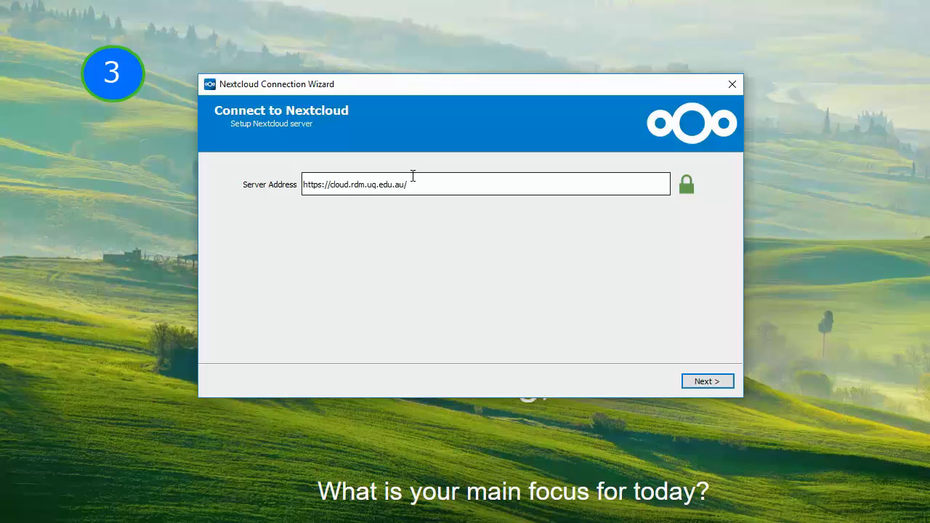
Step: Connect the desktop client to cloud.rdm.uq.edu.au using the UQ username and password
{"action": "left_click", "coordinate": [699, 387]}
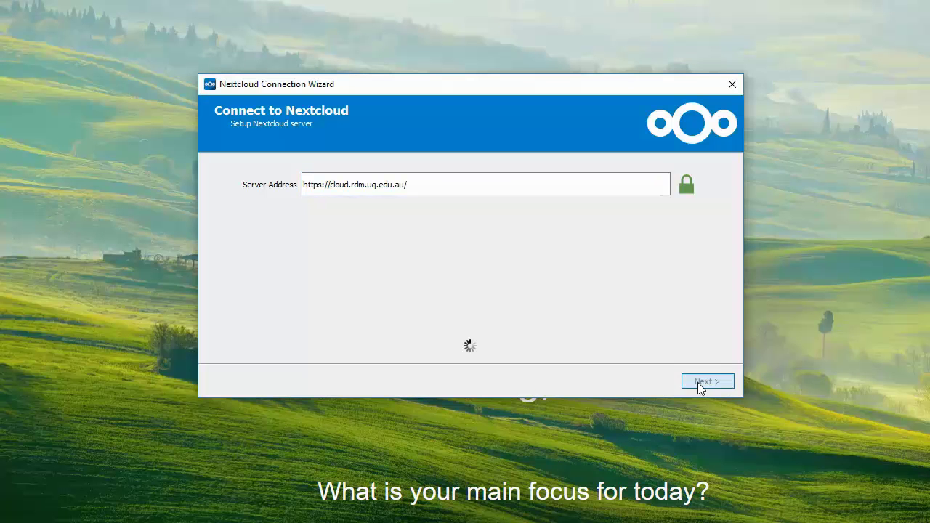
{"action": "type", "text": "uqusername"}
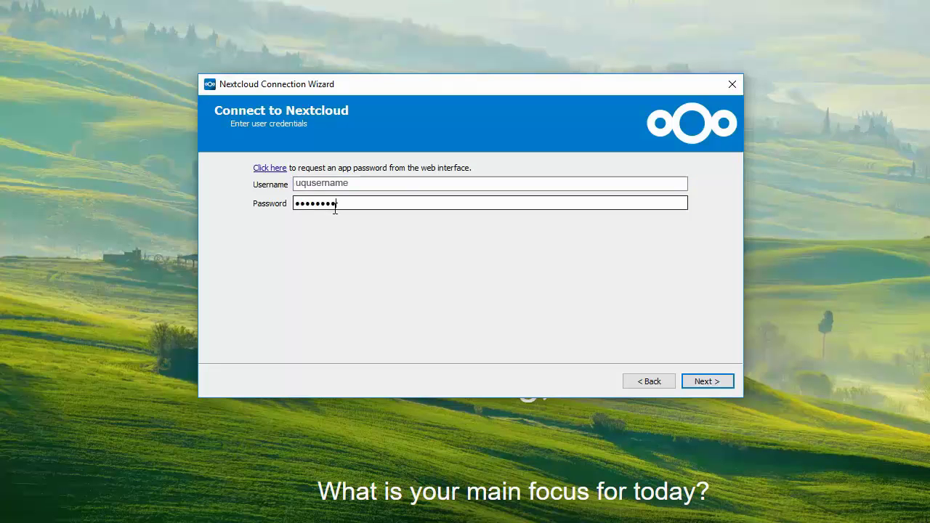
{"action": "left_click", "coordinate": [707, 381]}
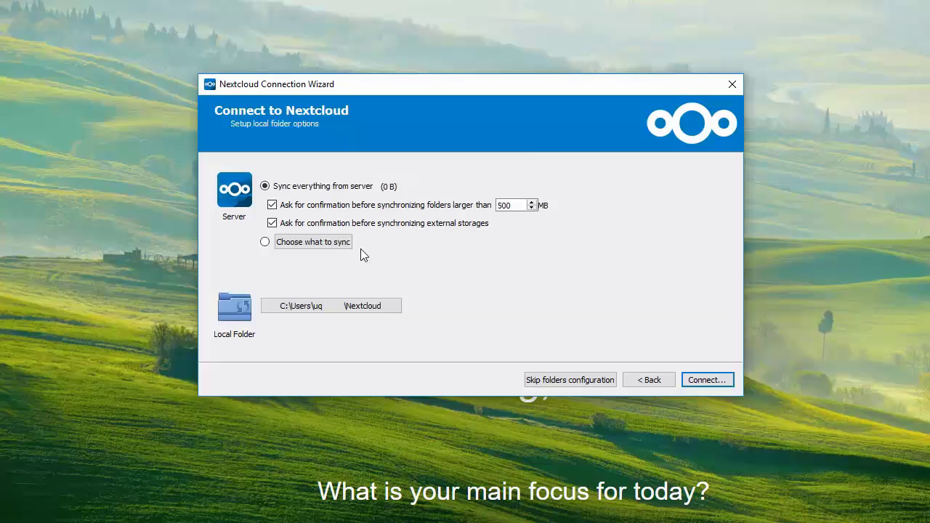
{"action": "left_click", "coordinate": [706, 380]}
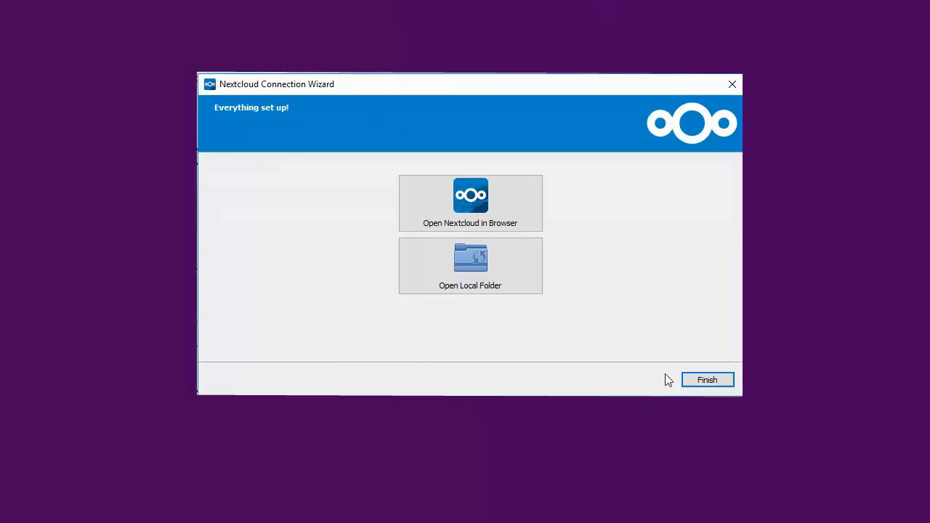
{"action": "left_click", "coordinate": [687, 379]}
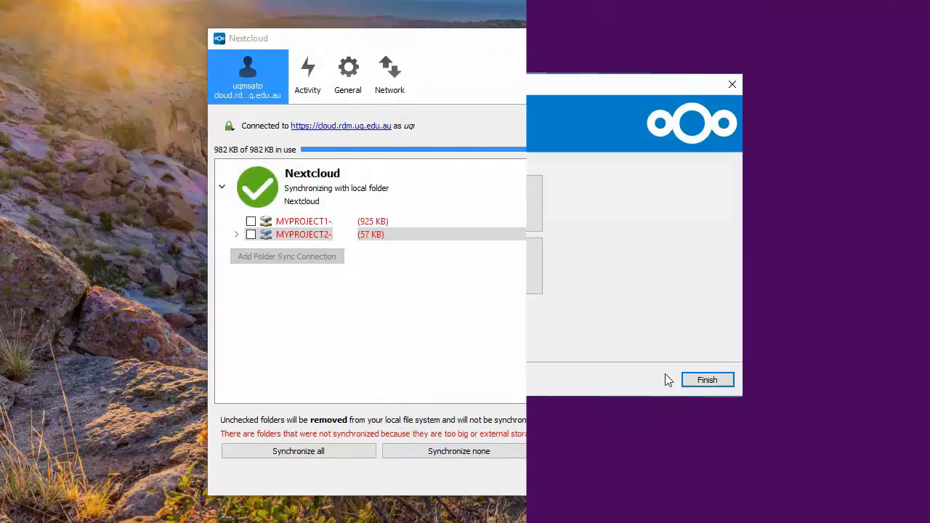
Step: Include MYPROJECT1 and synchronize all project folders to the local Nextcloud folder
{"action": "left_click", "coordinate": [251, 221]}
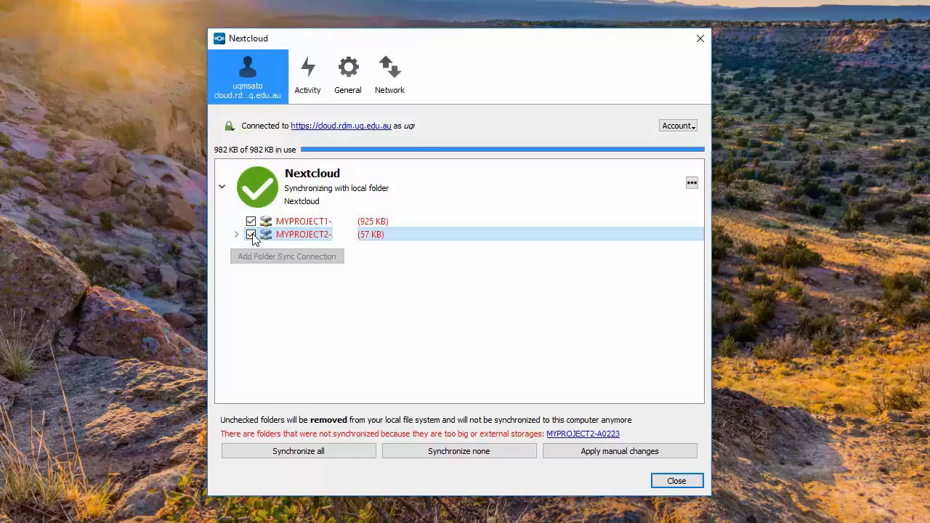
{"action": "left_click", "coordinate": [316, 453]}
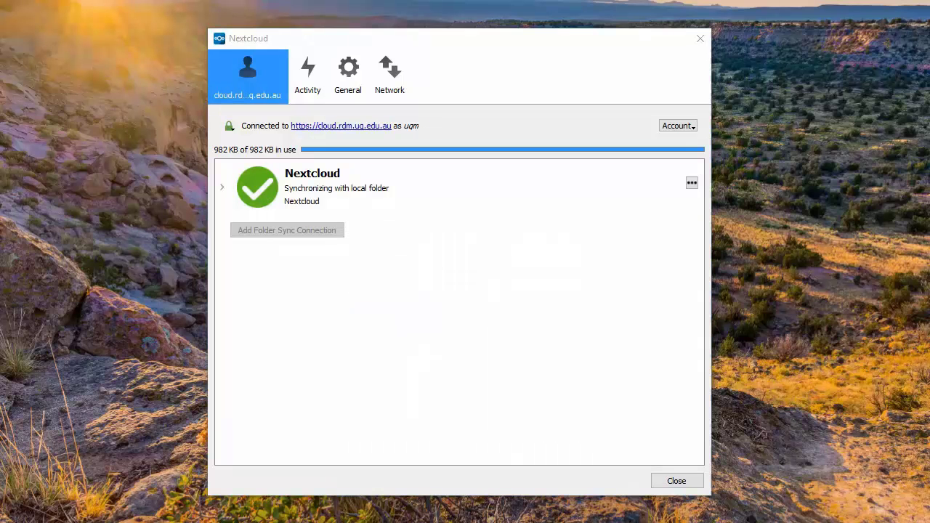
{"action": "left_click", "coordinate": [691, 183]}
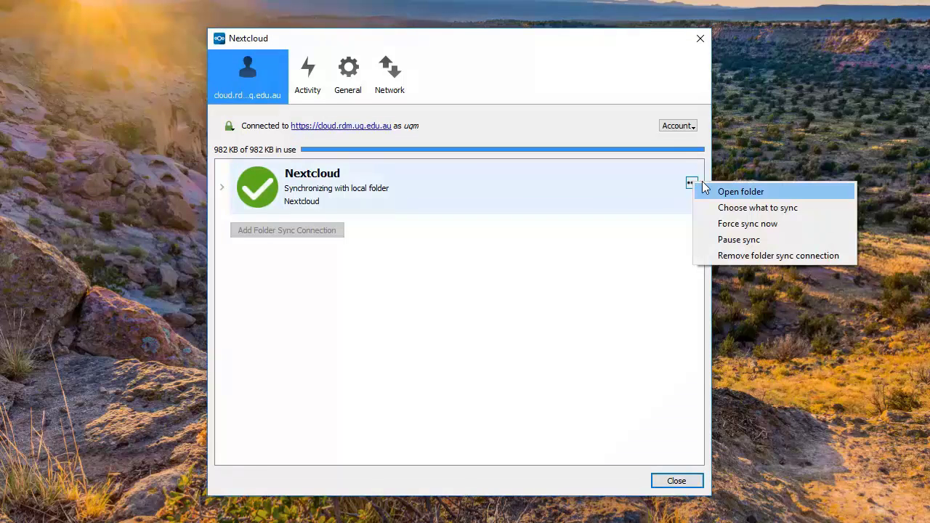
Step: Open the locally synced MYPROJECT1-A0222 folder, then the guide's sync client installation page
{"action": "left_click", "coordinate": [727, 191]}
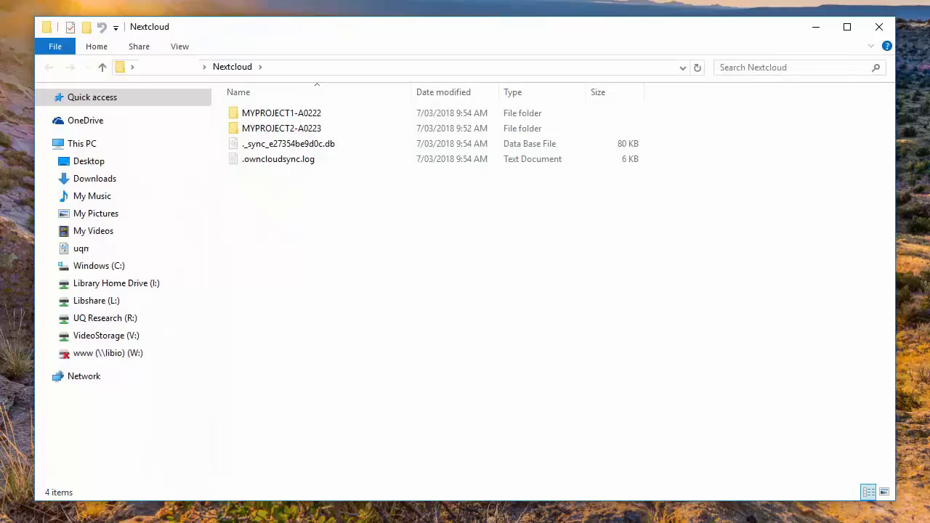
{"action": "double_click", "coordinate": [367, 116]}
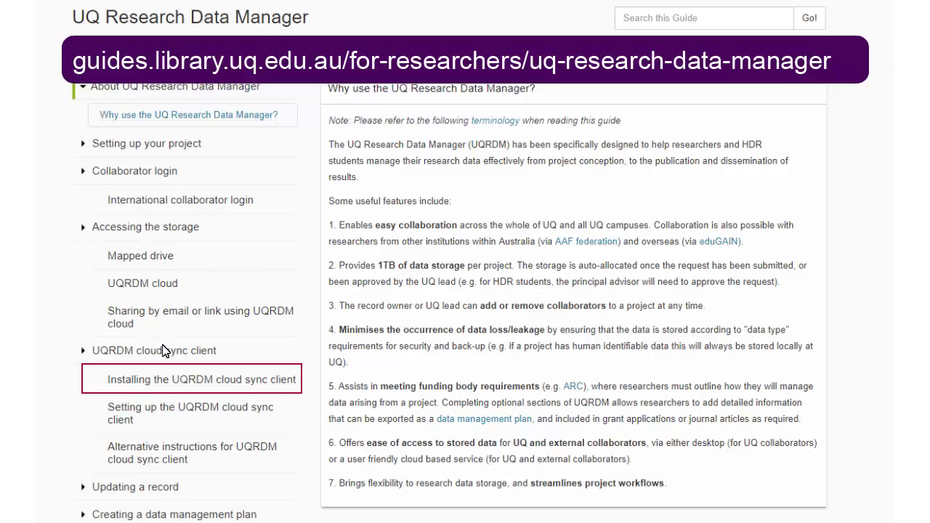
{"action": "left_click", "coordinate": [173, 380]}
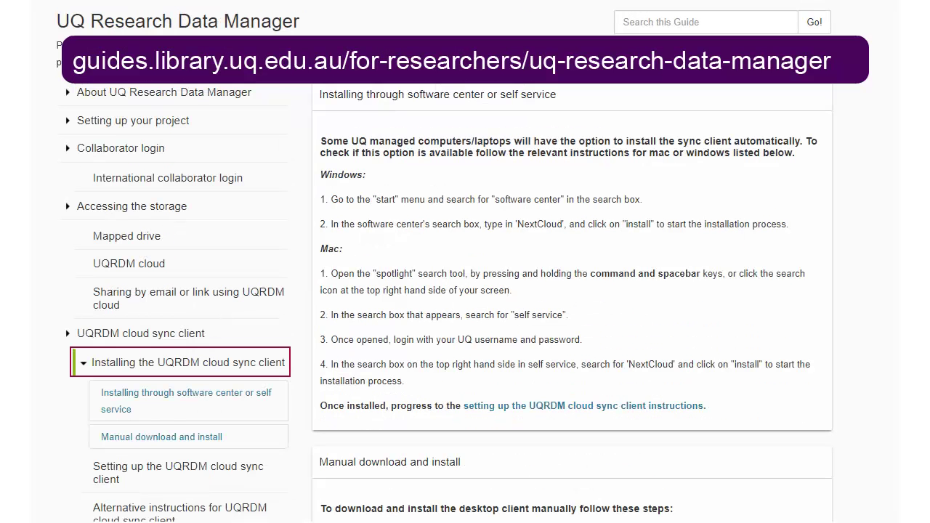